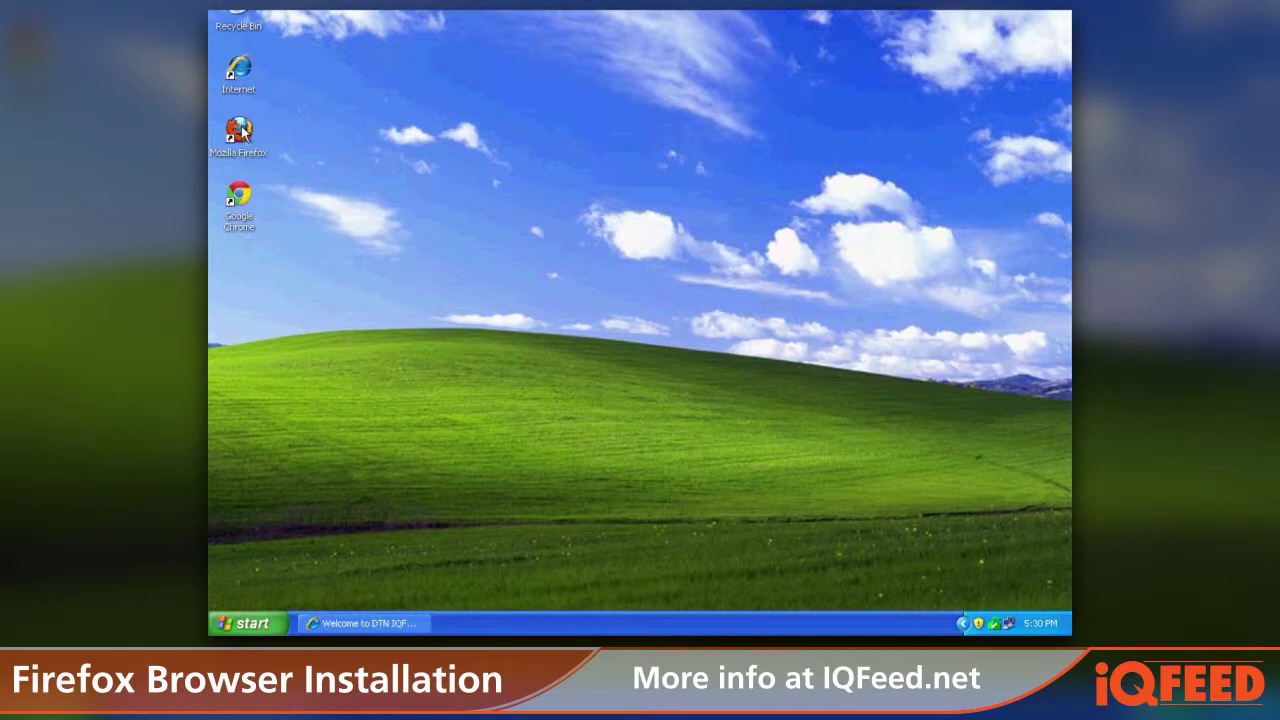
pyautogui.doubleClick(243, 131)
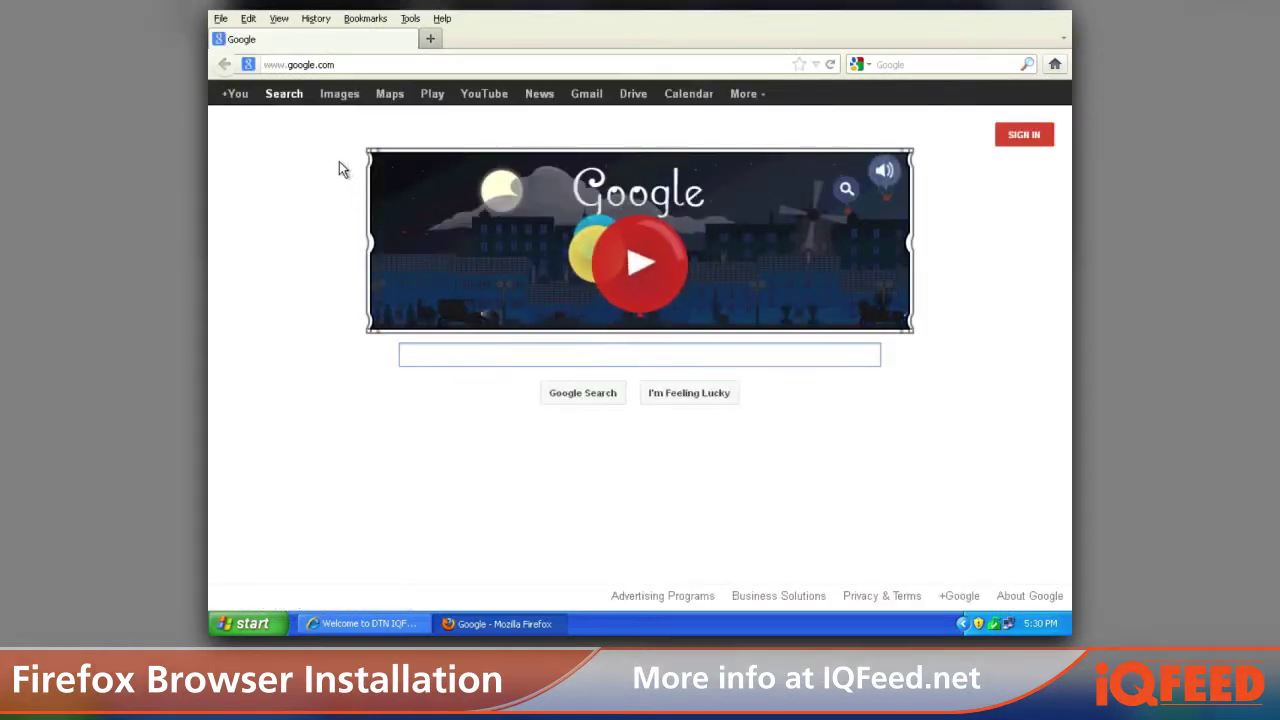
pyautogui.click(352, 64)
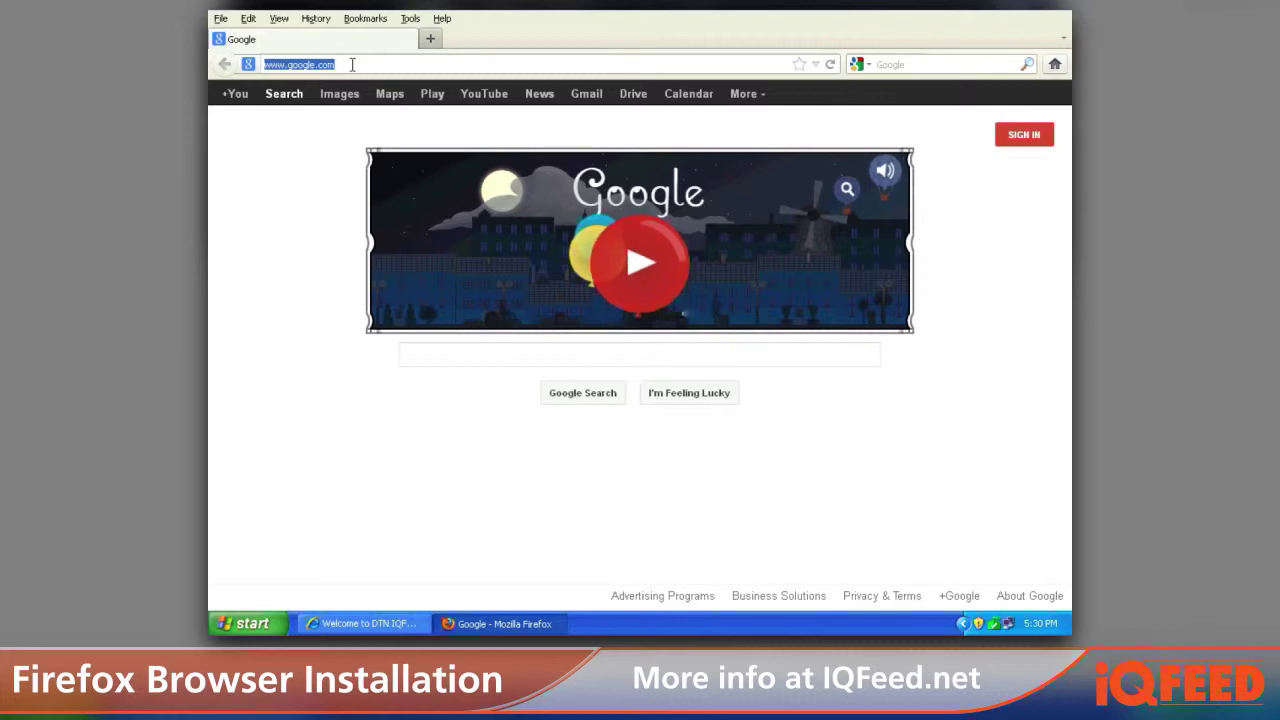
pyautogui.write('w')
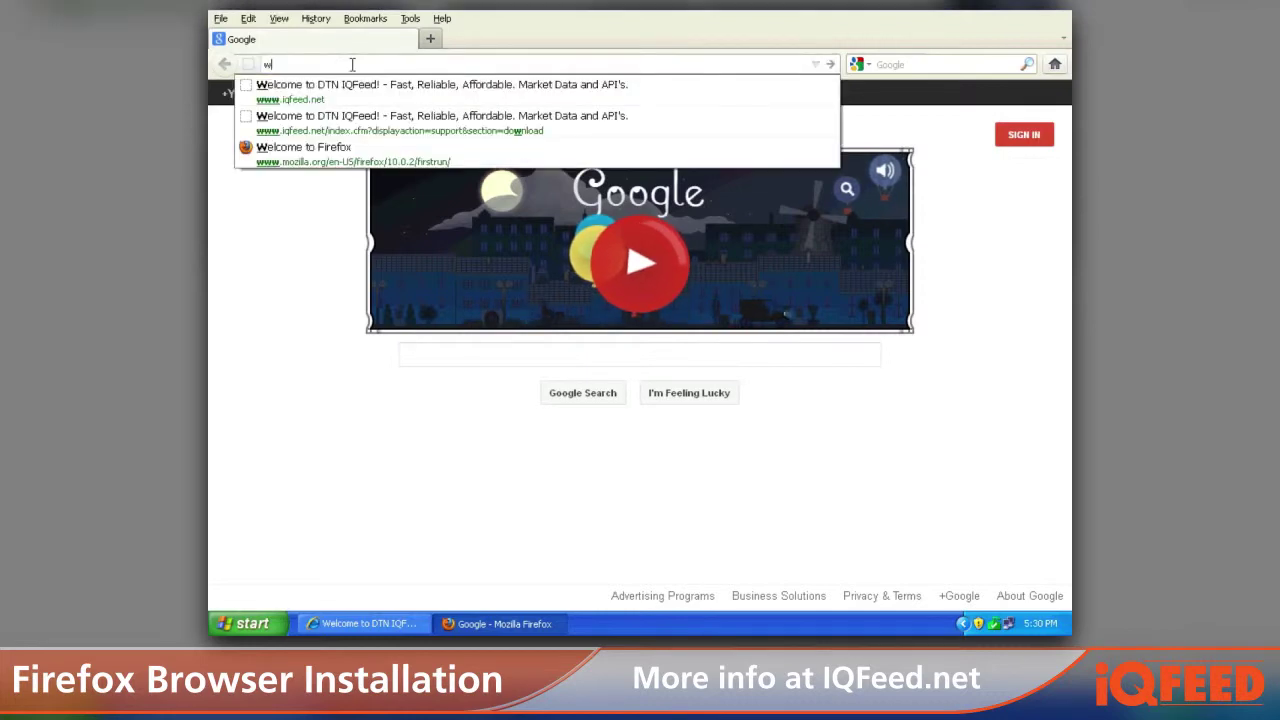
pyautogui.write('ww.iq')
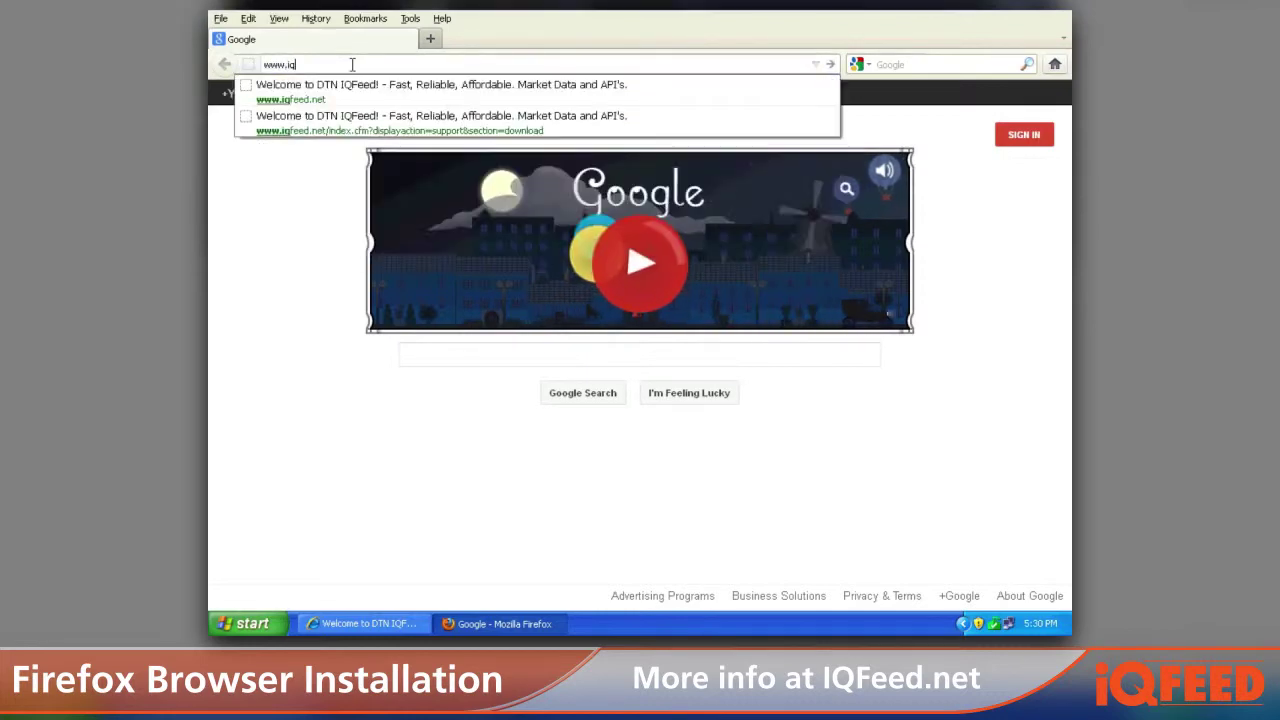
pyautogui.write('feed.net')
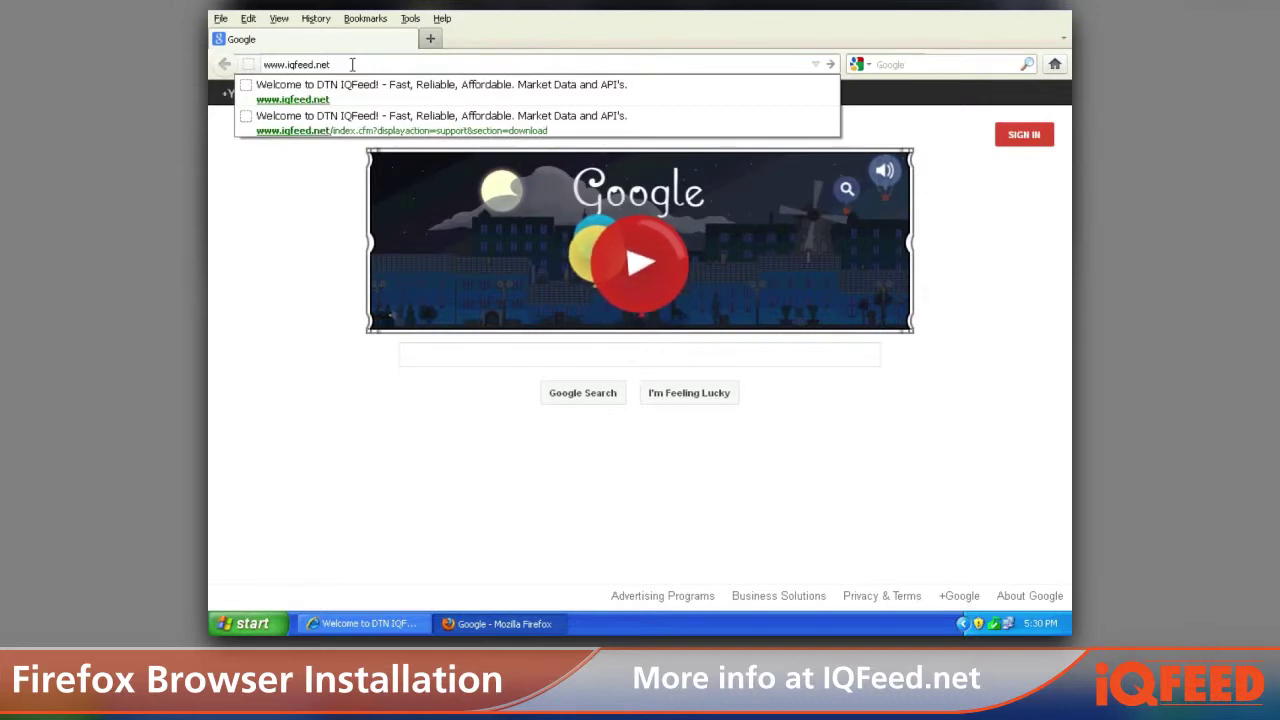
pyautogui.press('Return')
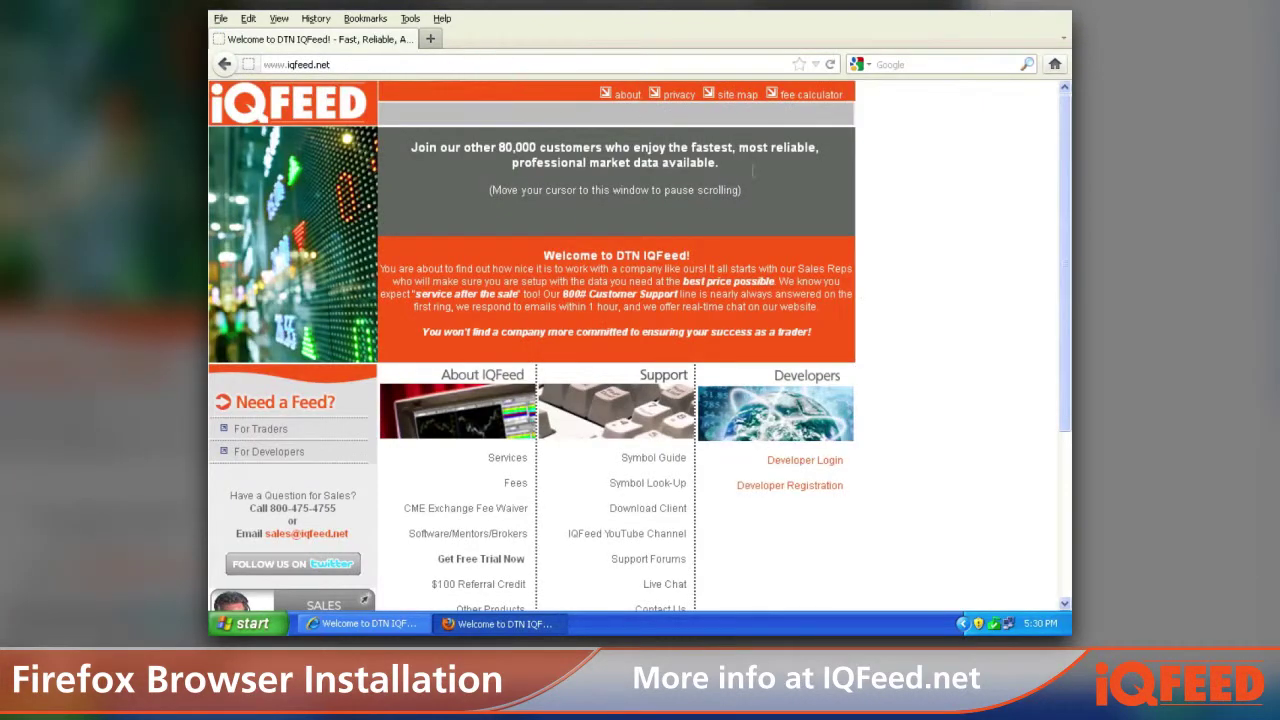
pyautogui.moveTo(1063, 160); pyautogui.dragTo(1060, 214)
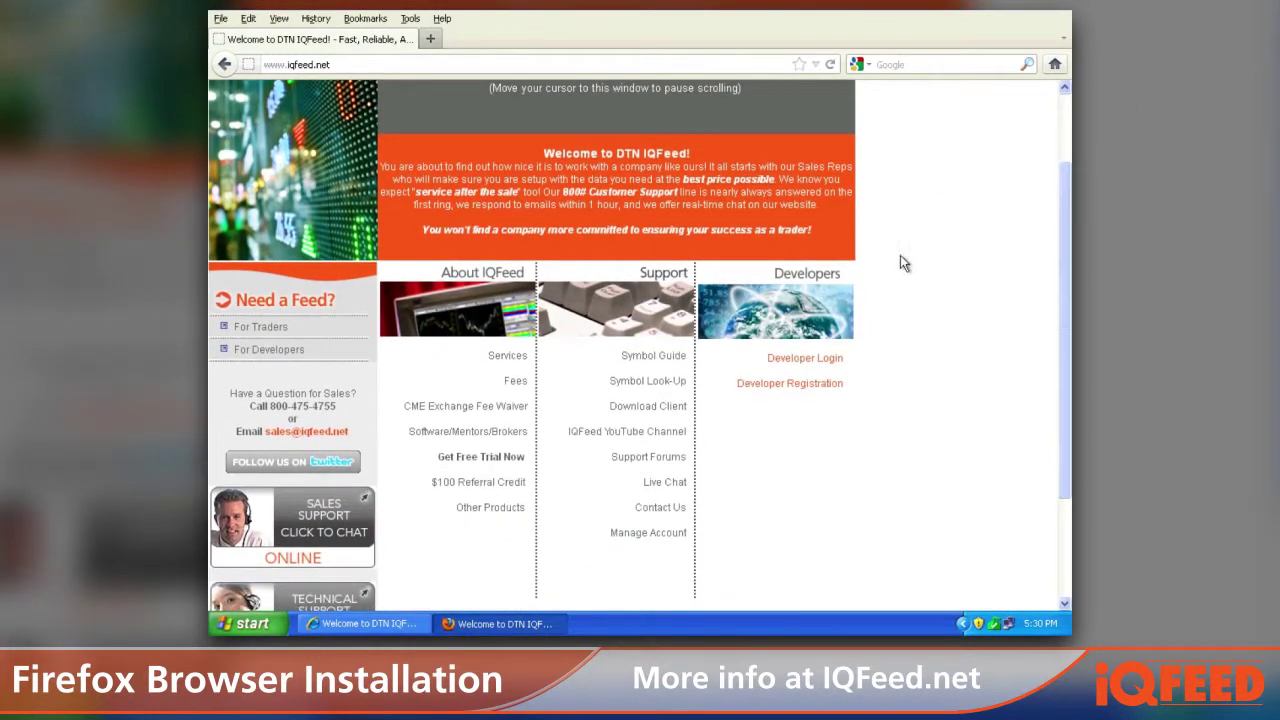
pyautogui.click(626, 412)
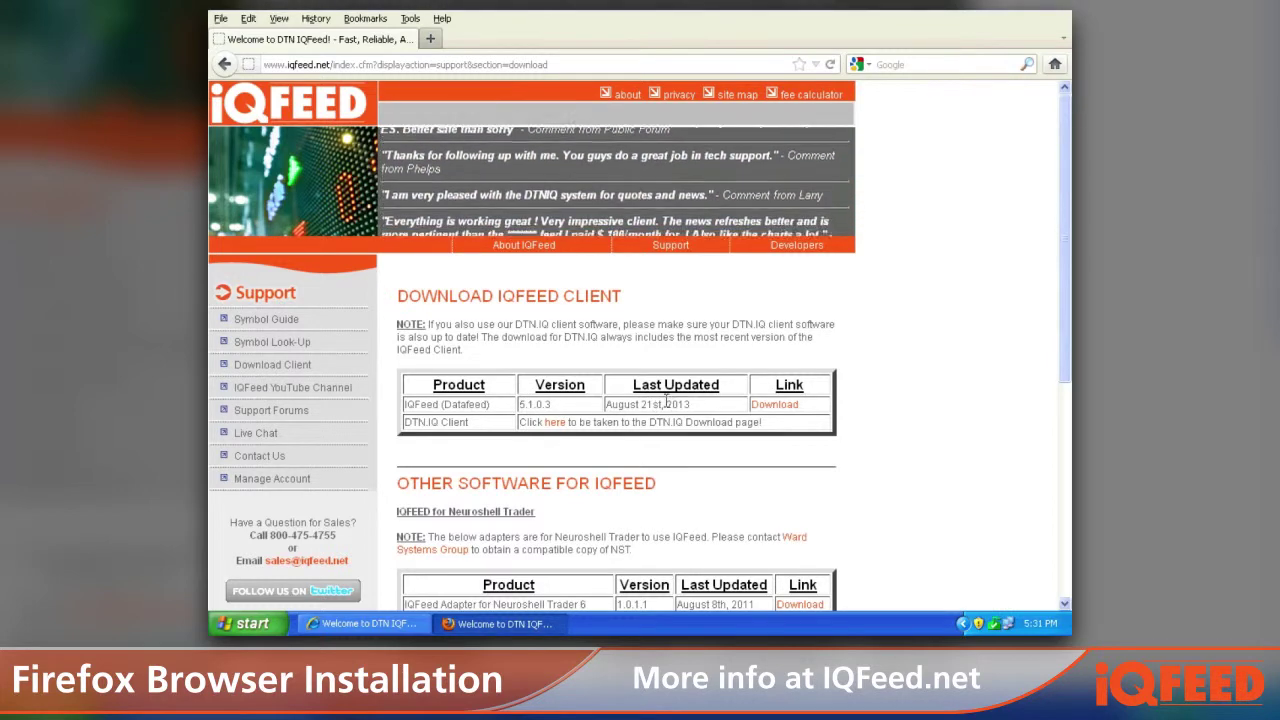
# Step: Start downloading the IQFeed (Datafeed) 5.1.0.3 client installer
pyautogui.click(780, 408)
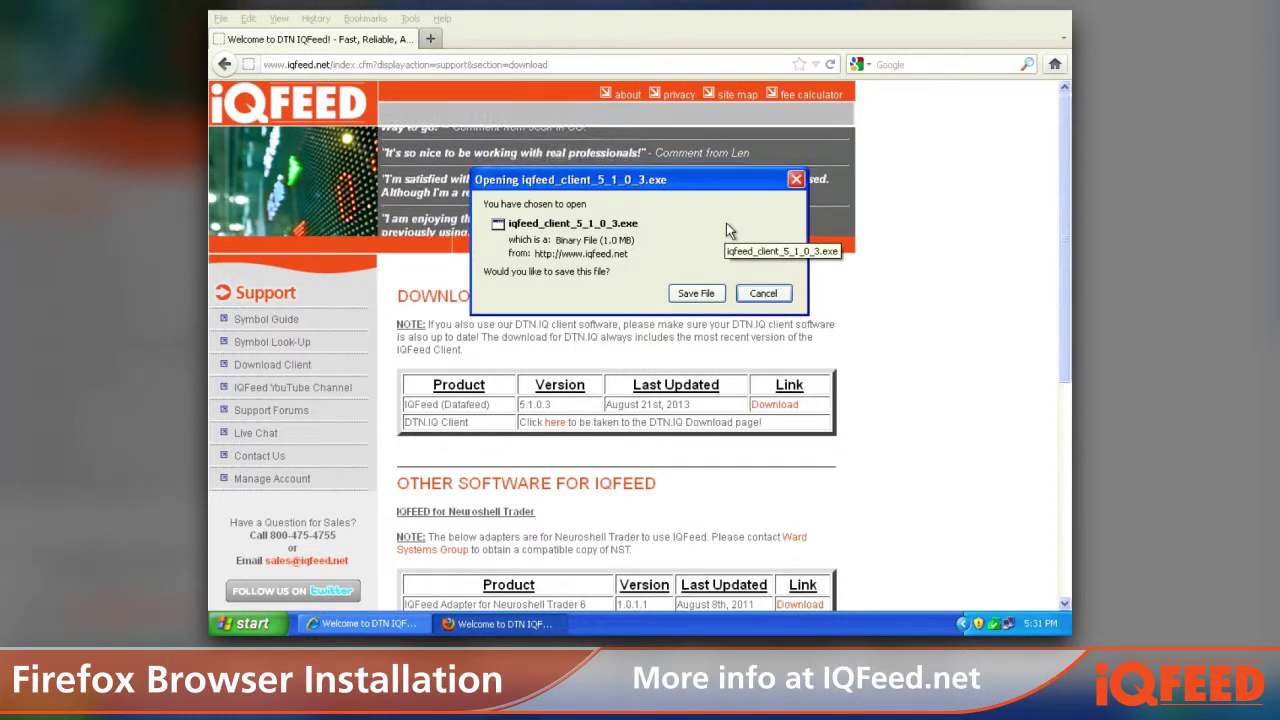
# Step: Save iqfeed_client_5_1_0_3(1).exe and run it from Downloads, accepting the executable warnings
pyautogui.click(706, 292)
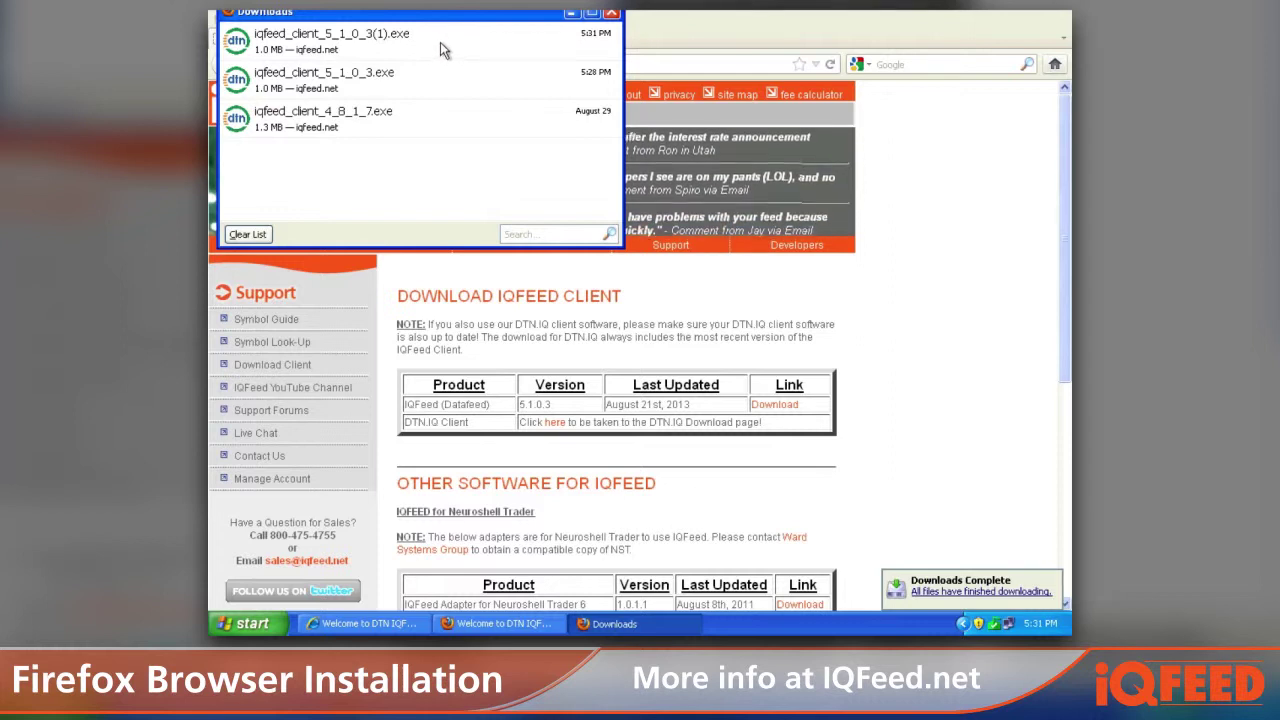
pyautogui.click(447, 38)
pyautogui.rightClick(447, 38)
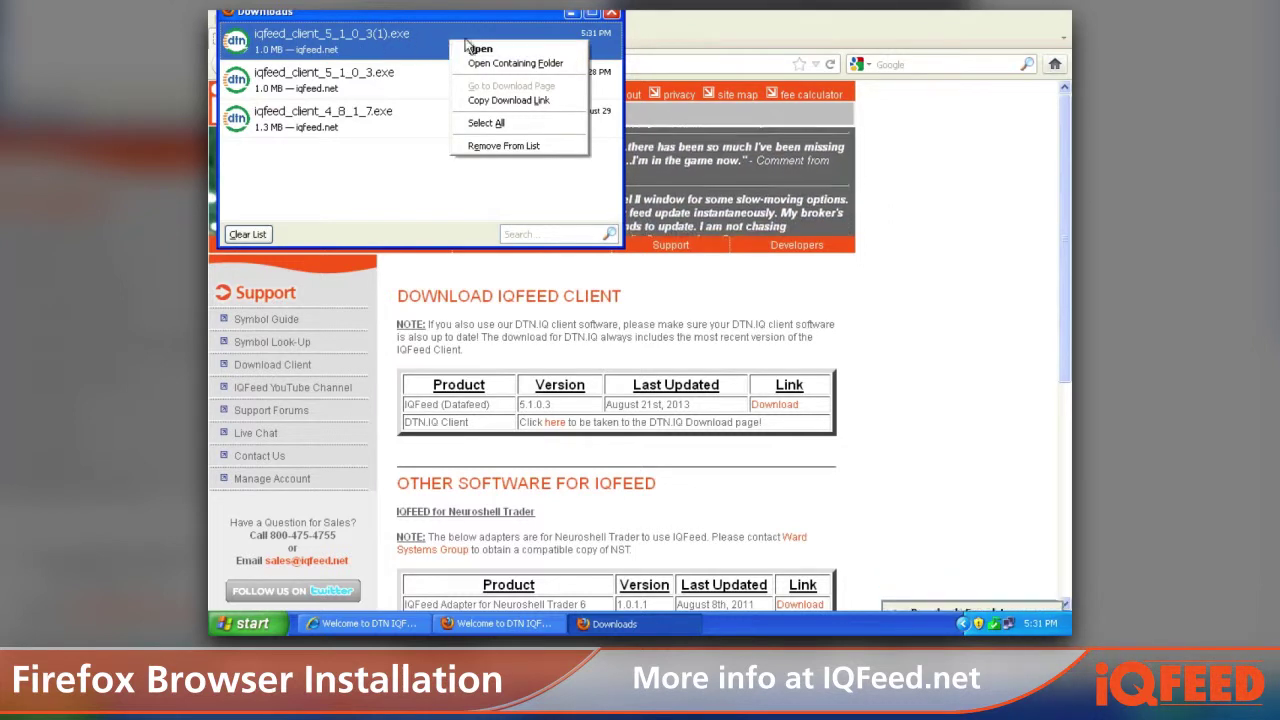
pyautogui.click(482, 50)
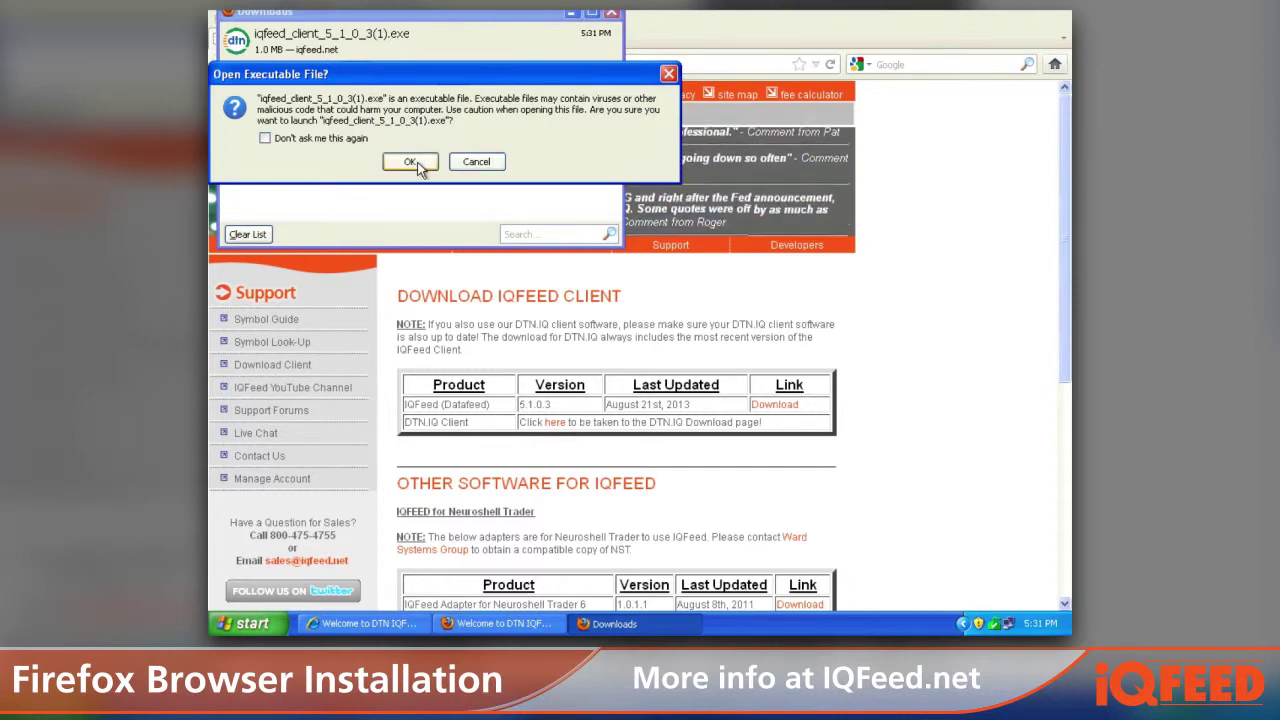
pyautogui.click(419, 164)
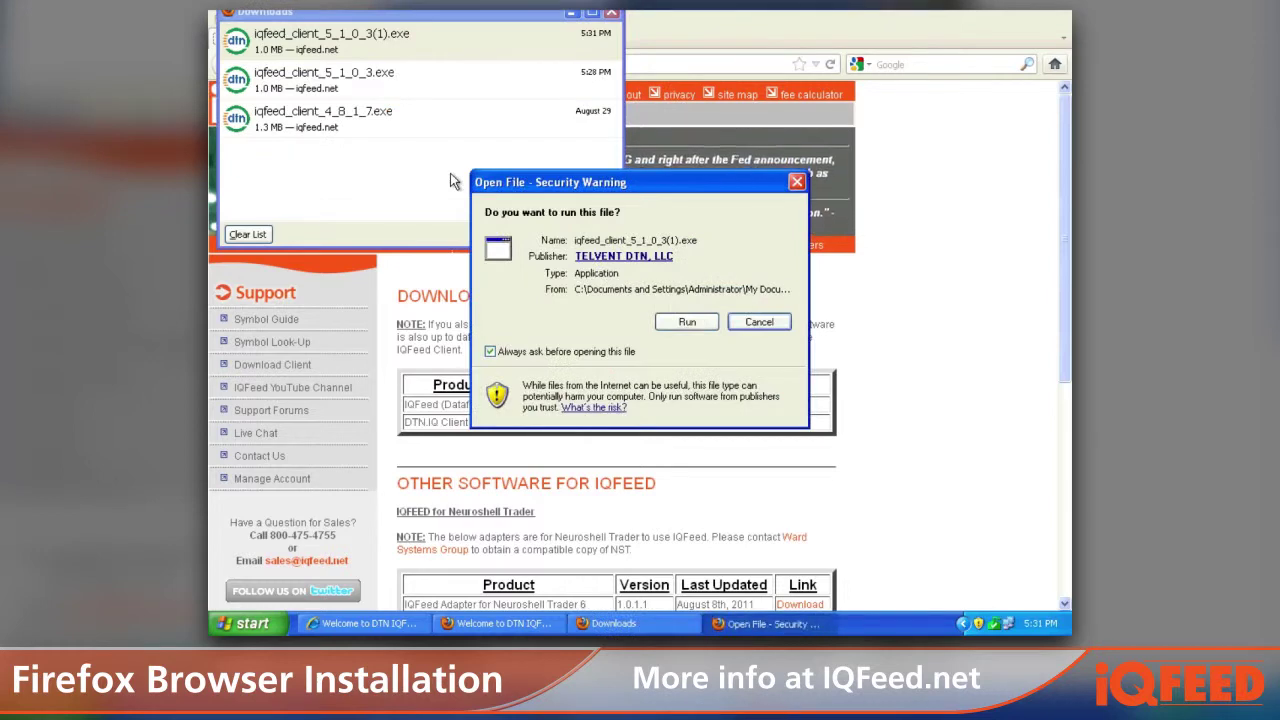
pyautogui.click(688, 324)
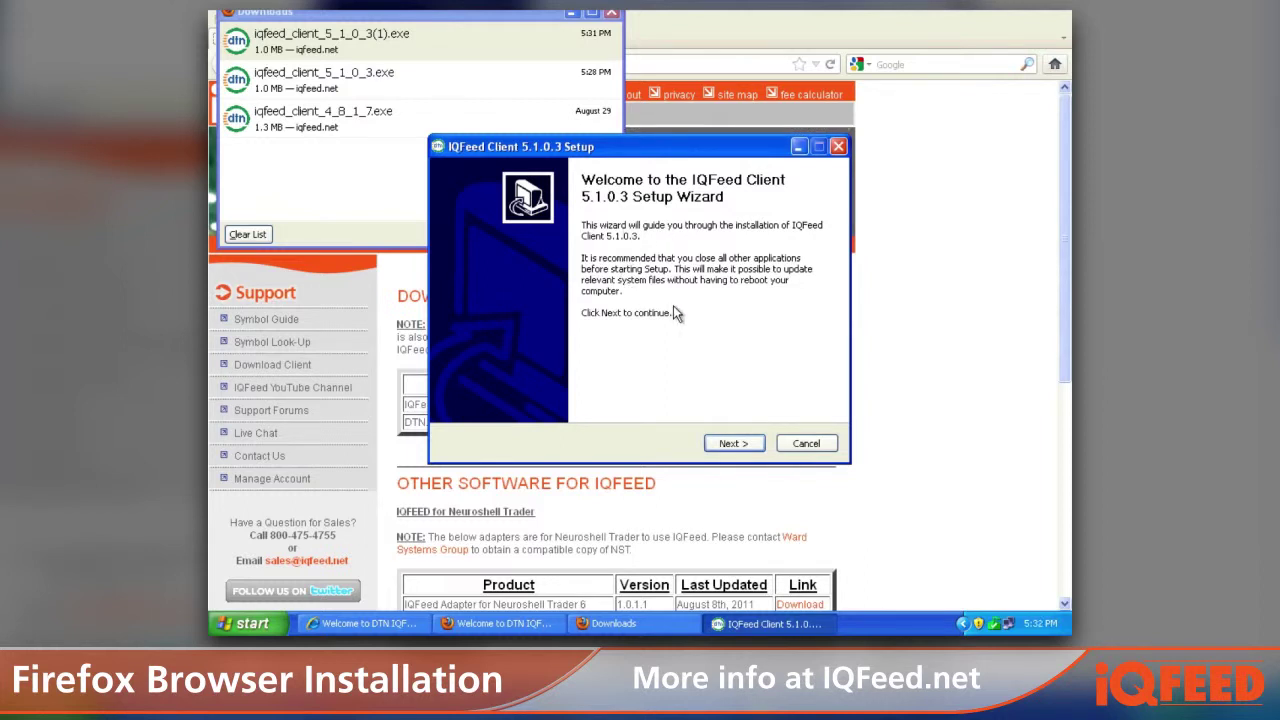
# Step: On the Installation Folder page, try adding (x86), then revert the destination to C:\Program Files\DTN\IQFeed\
pyautogui.click(755, 450)
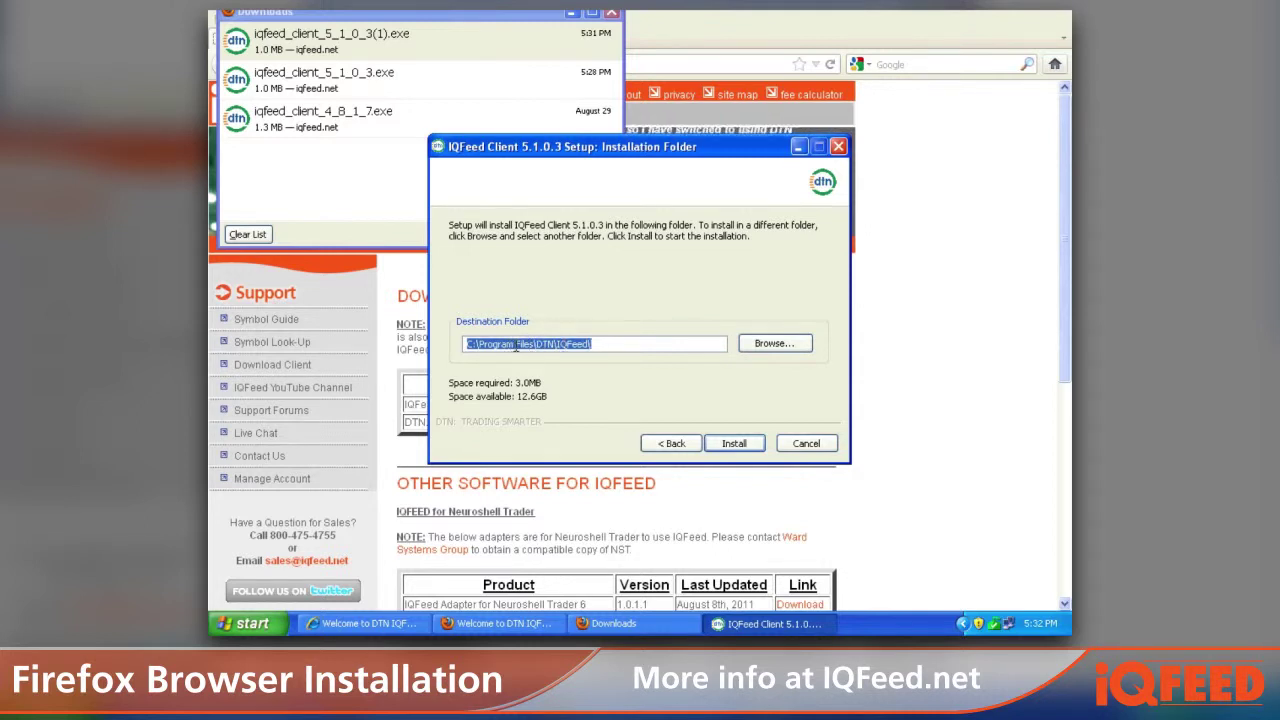
pyautogui.click(534, 344)
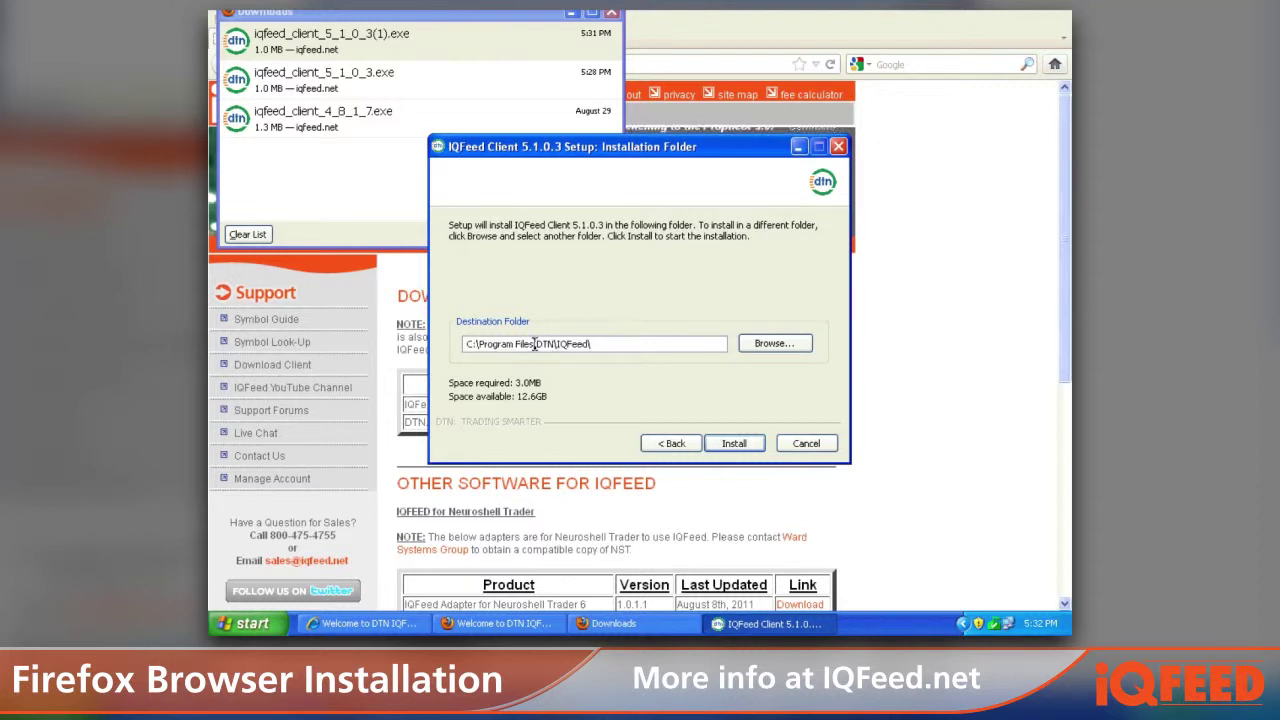
pyautogui.write('(x')
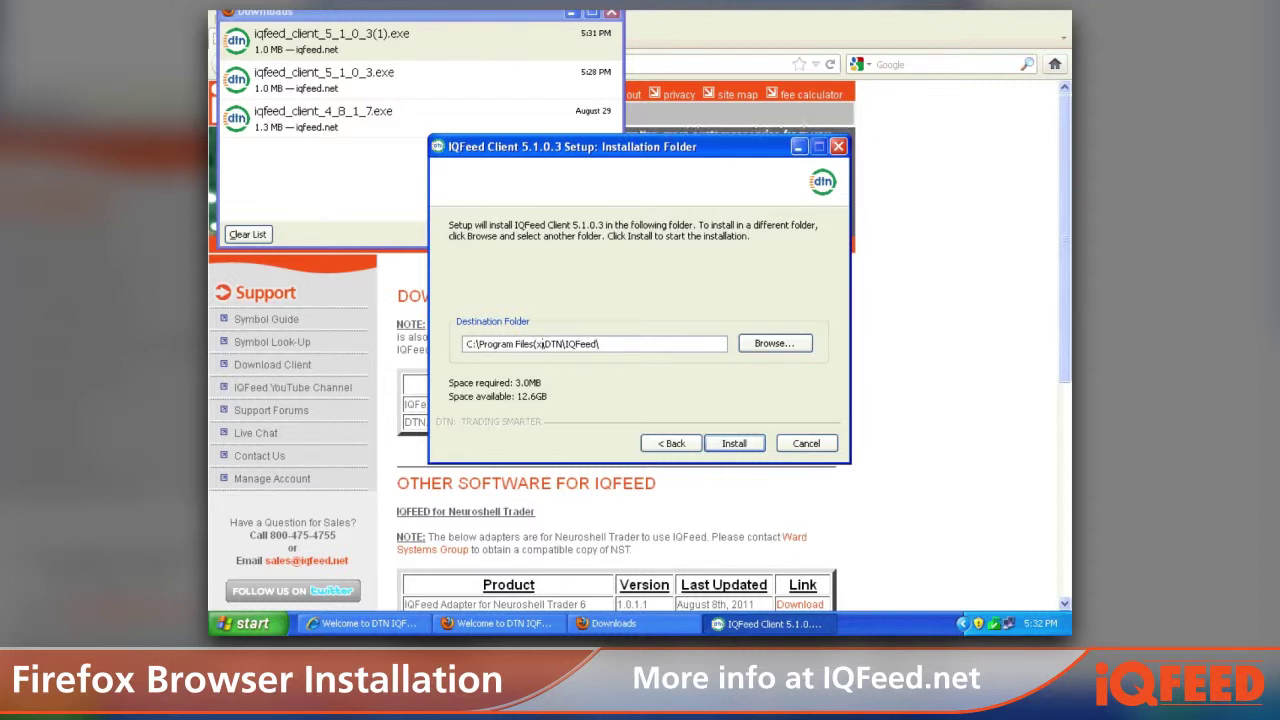
pyautogui.write(')')
pyautogui.press('BackSpace')
pyautogui.write('86')
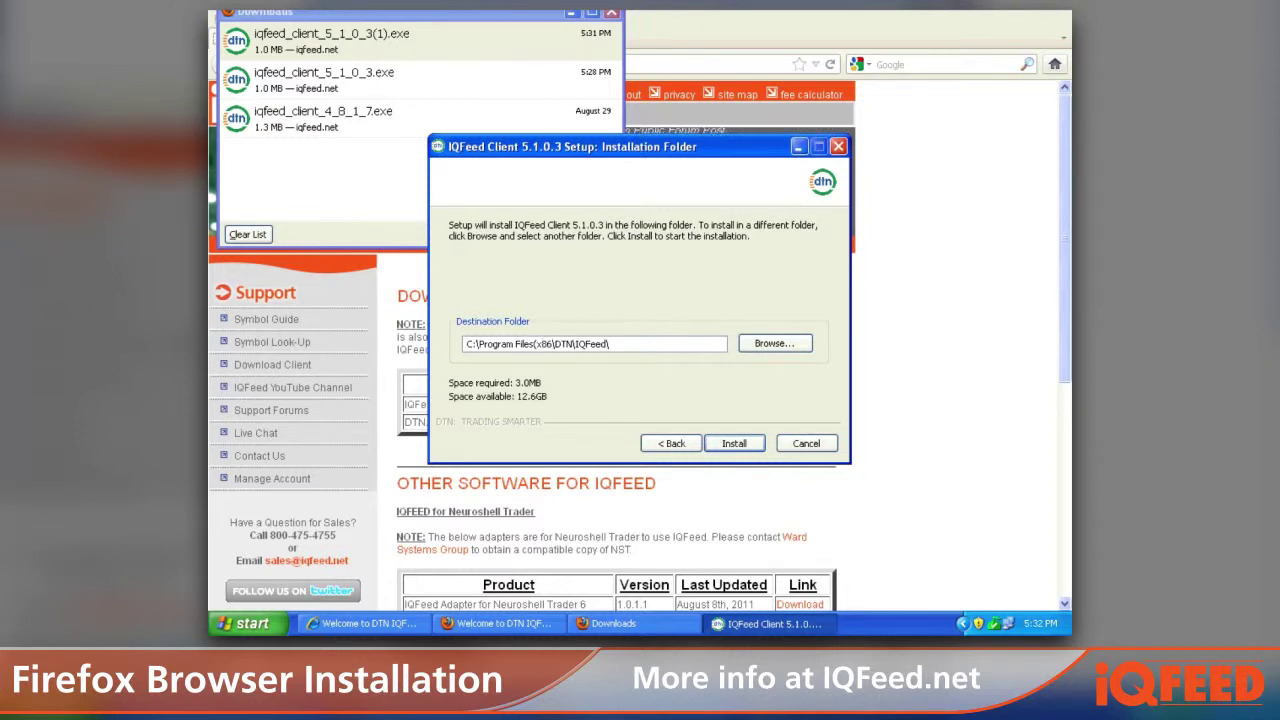
pyautogui.write(')')
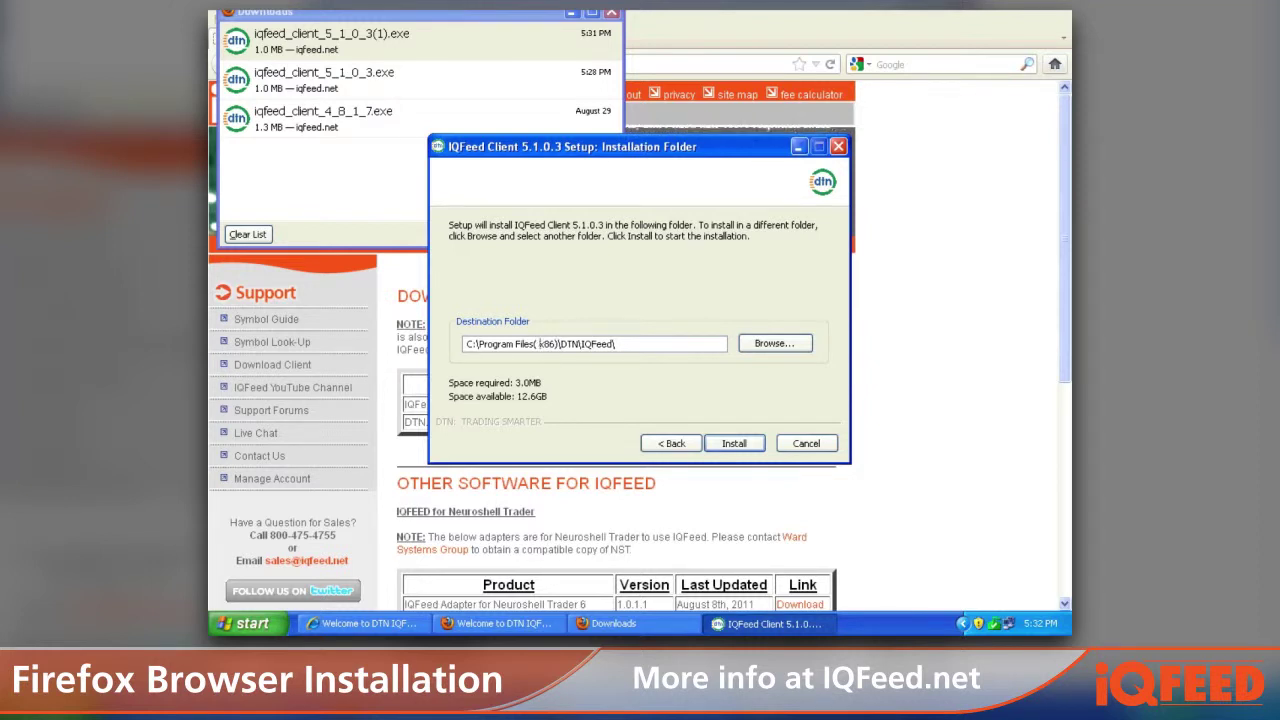
pyautogui.press('BackSpace')
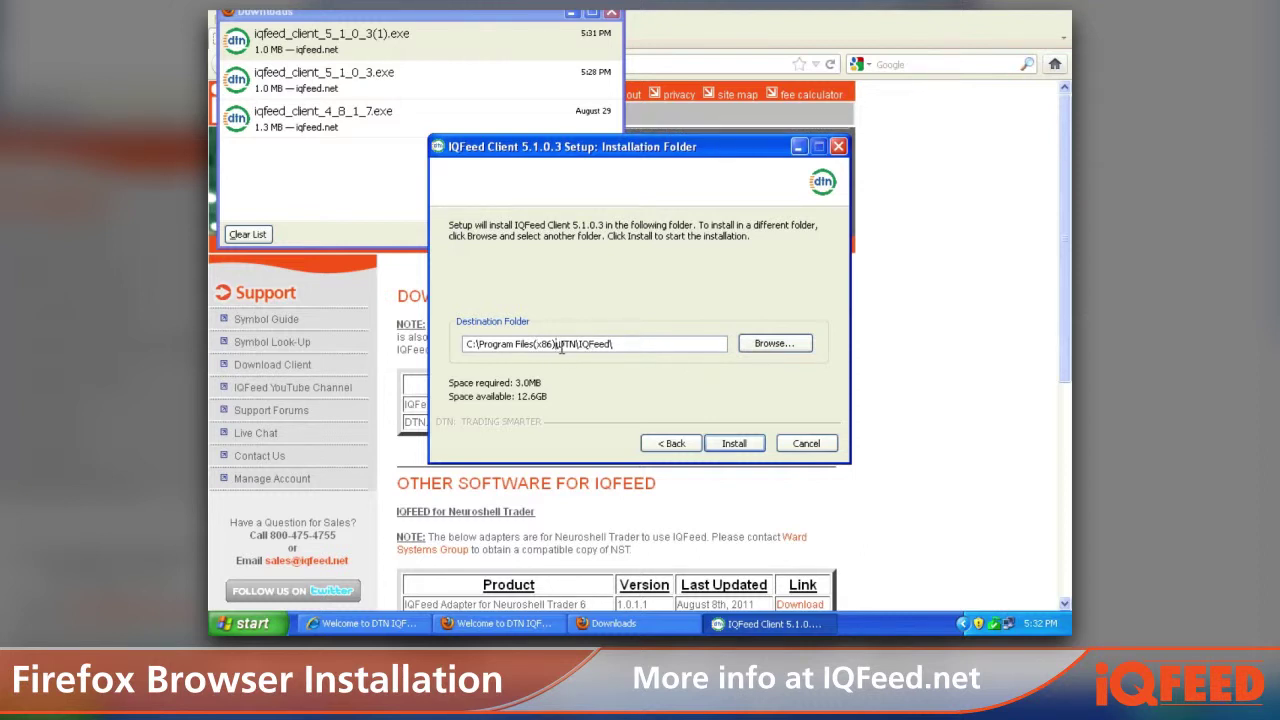
pyautogui.press('BackSpace')
pyautogui.press('BackSpace')
pyautogui.press('BackSpace')
pyautogui.press('BackSpace')
pyautogui.press('BackSpace')
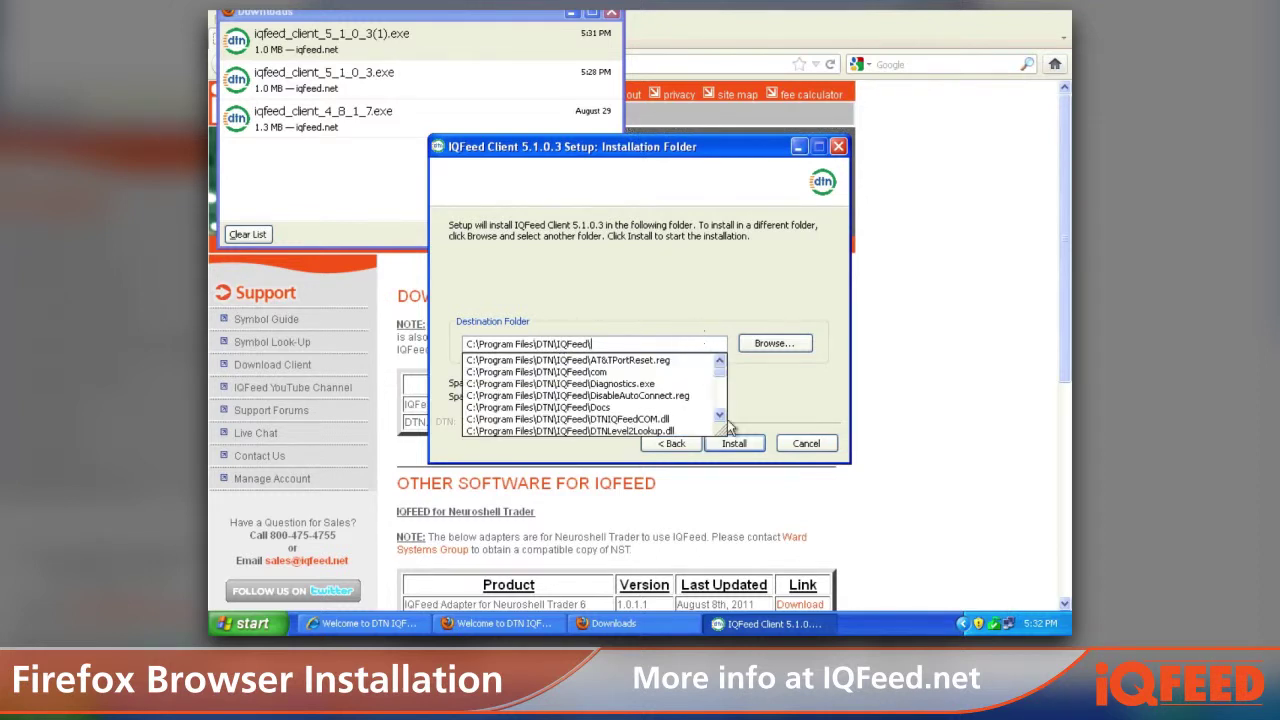
# Step: Install IQFeed Client 5.1.0.3, finish the setup wizard, and close the Downloads window
pyautogui.click(744, 445)
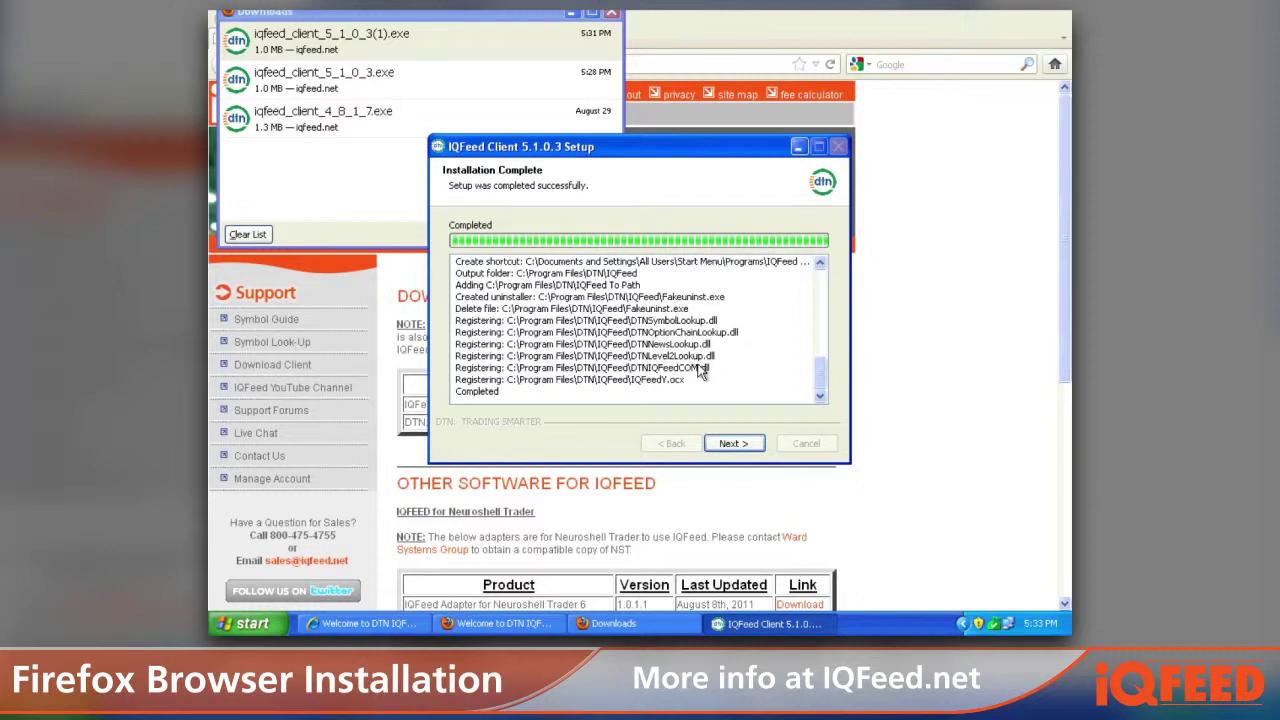
pyautogui.click(716, 442)
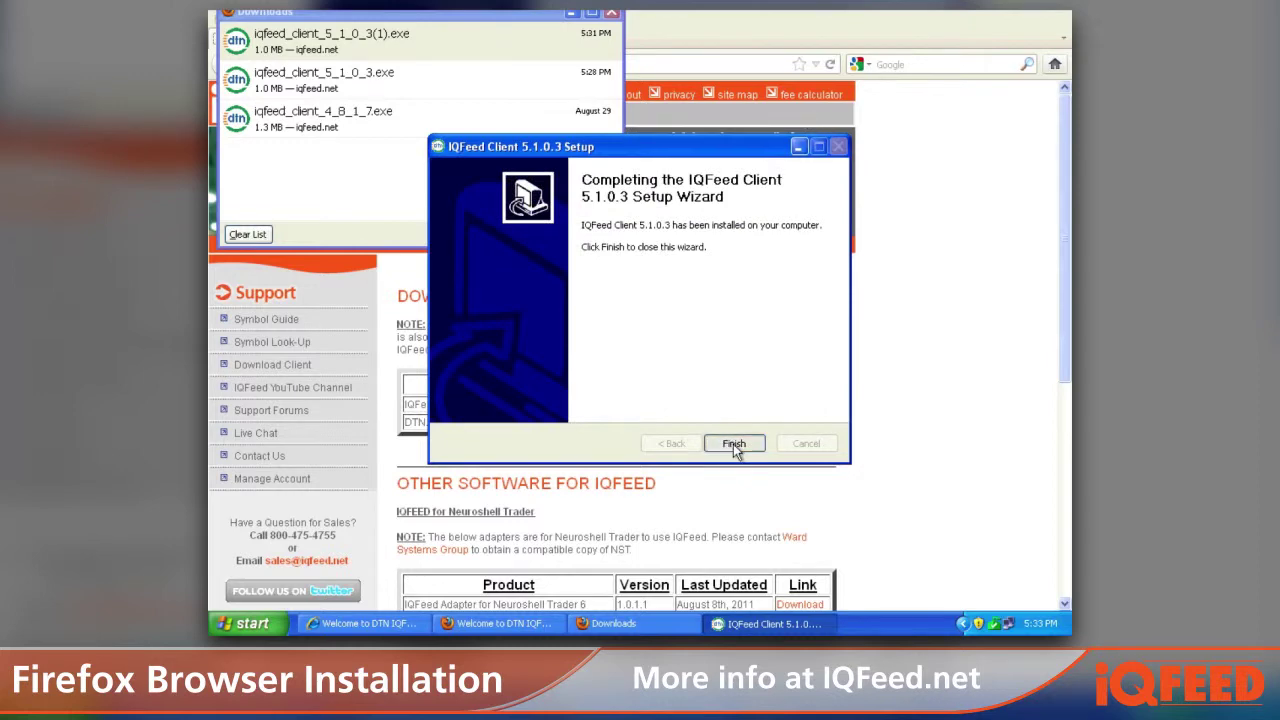
pyautogui.click(733, 444)
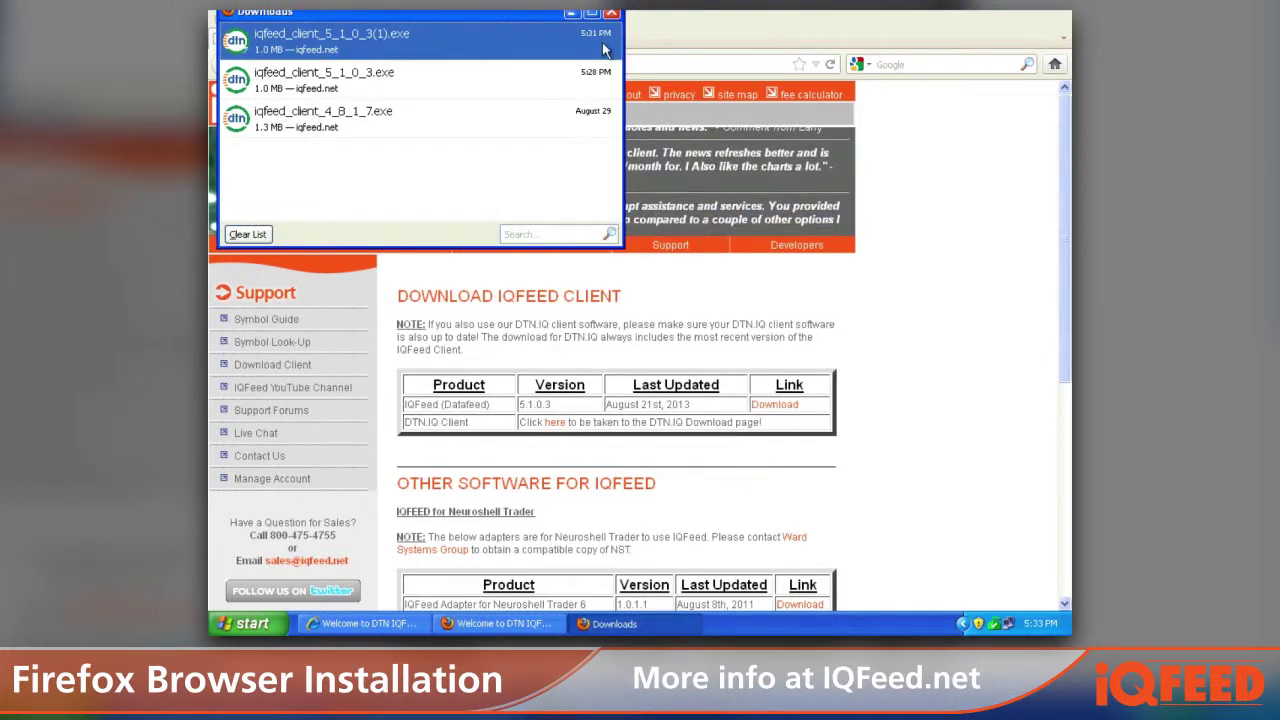
pyautogui.click(612, 13)
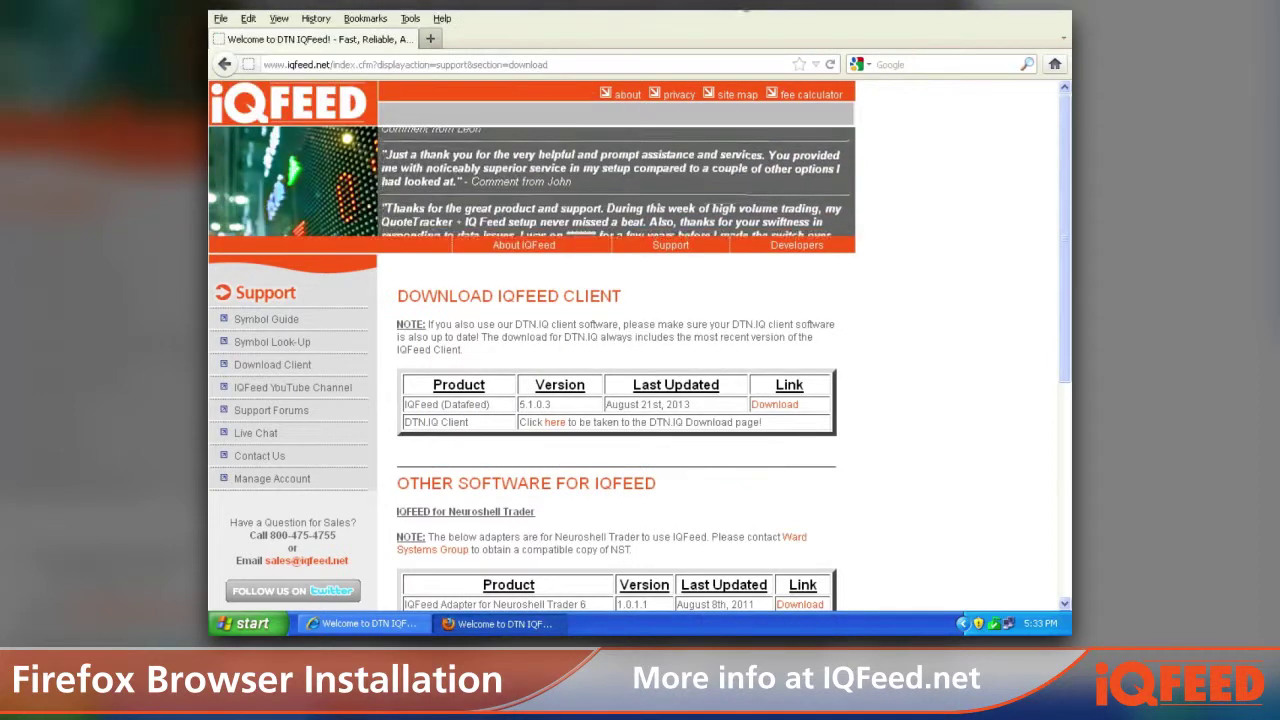
# Step: Close Firefox and launch Diagnostics from Start > All Programs > IQFeed 5.1.0.3
pyautogui.click(1062, 14)
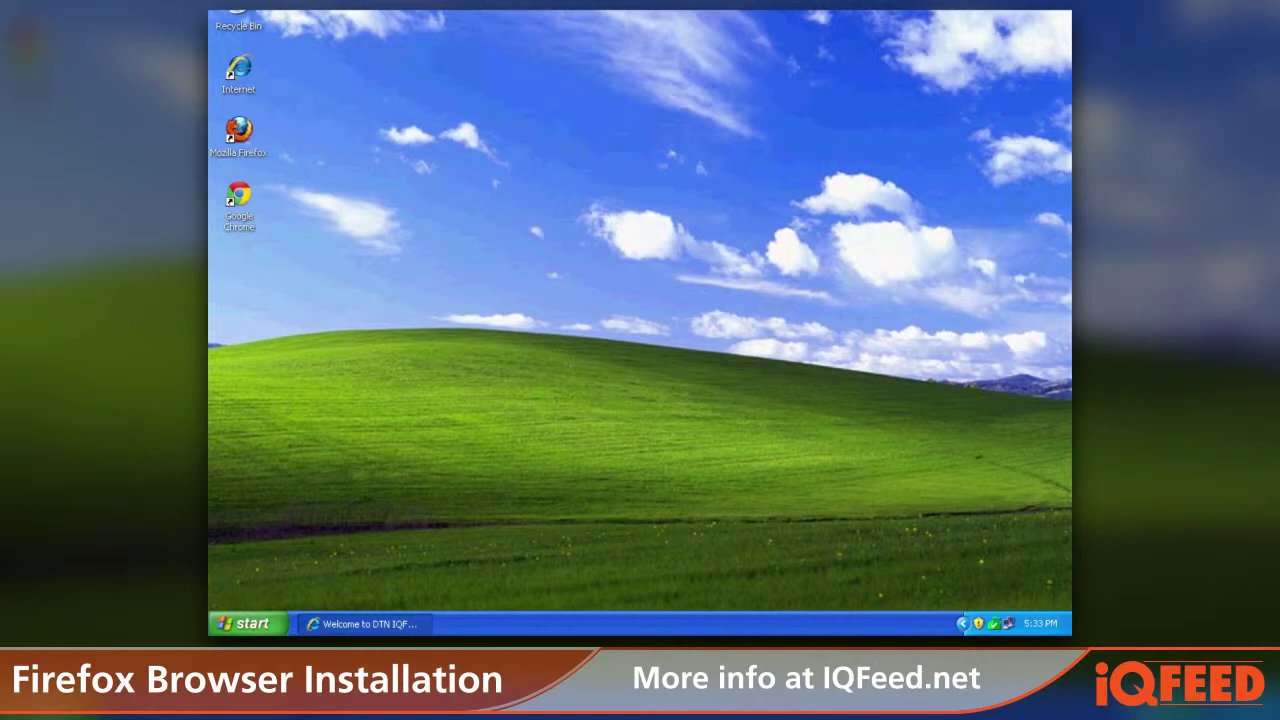
pyautogui.click(250, 619)
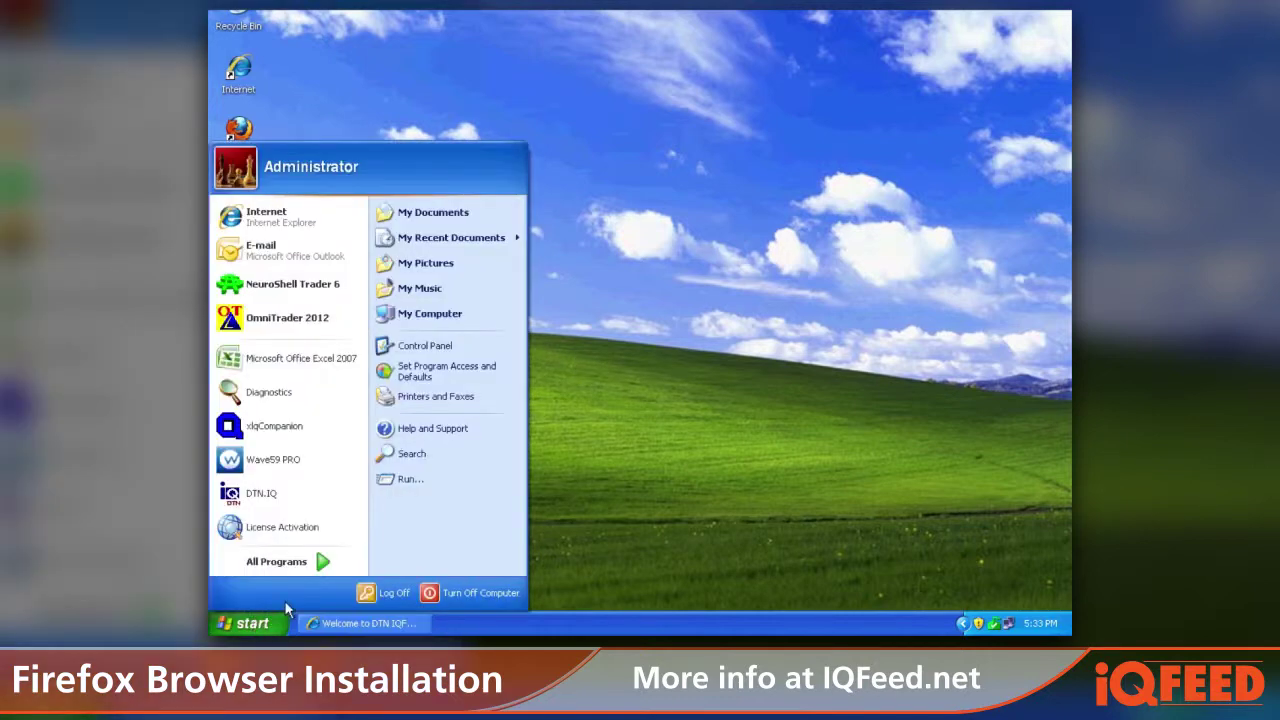
pyautogui.click(298, 562)
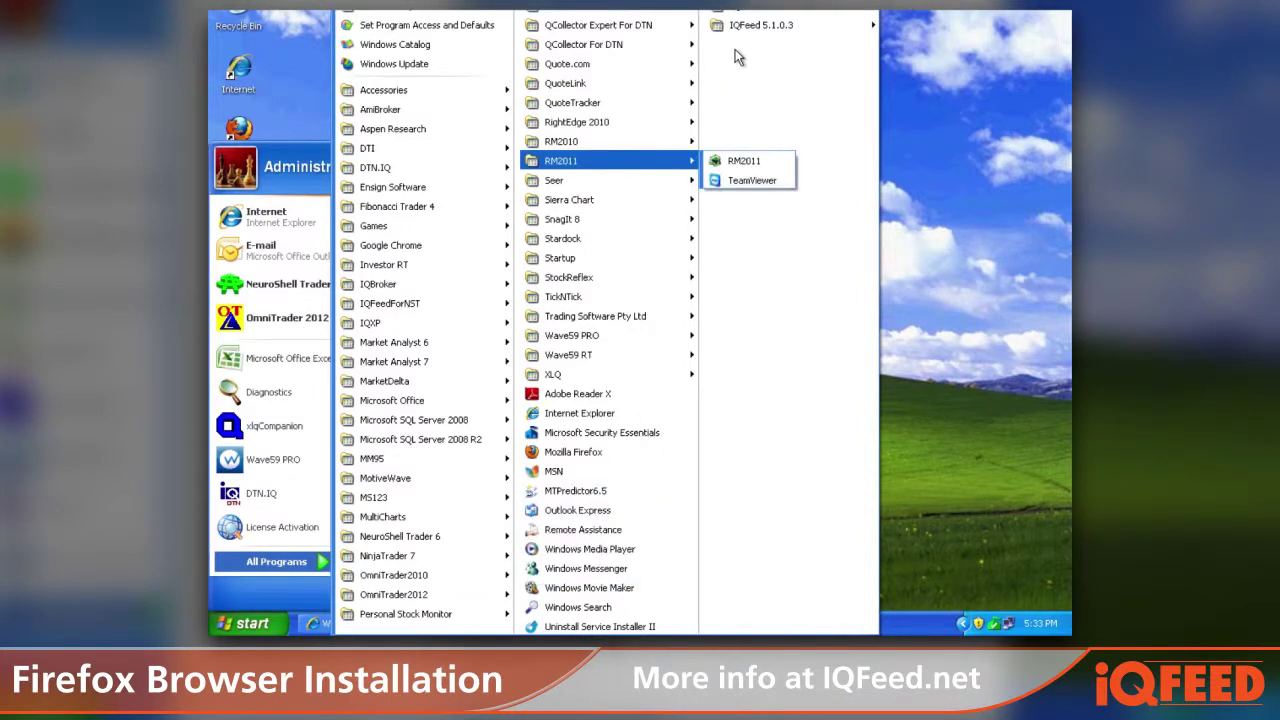
pyautogui.moveTo(756, 28)
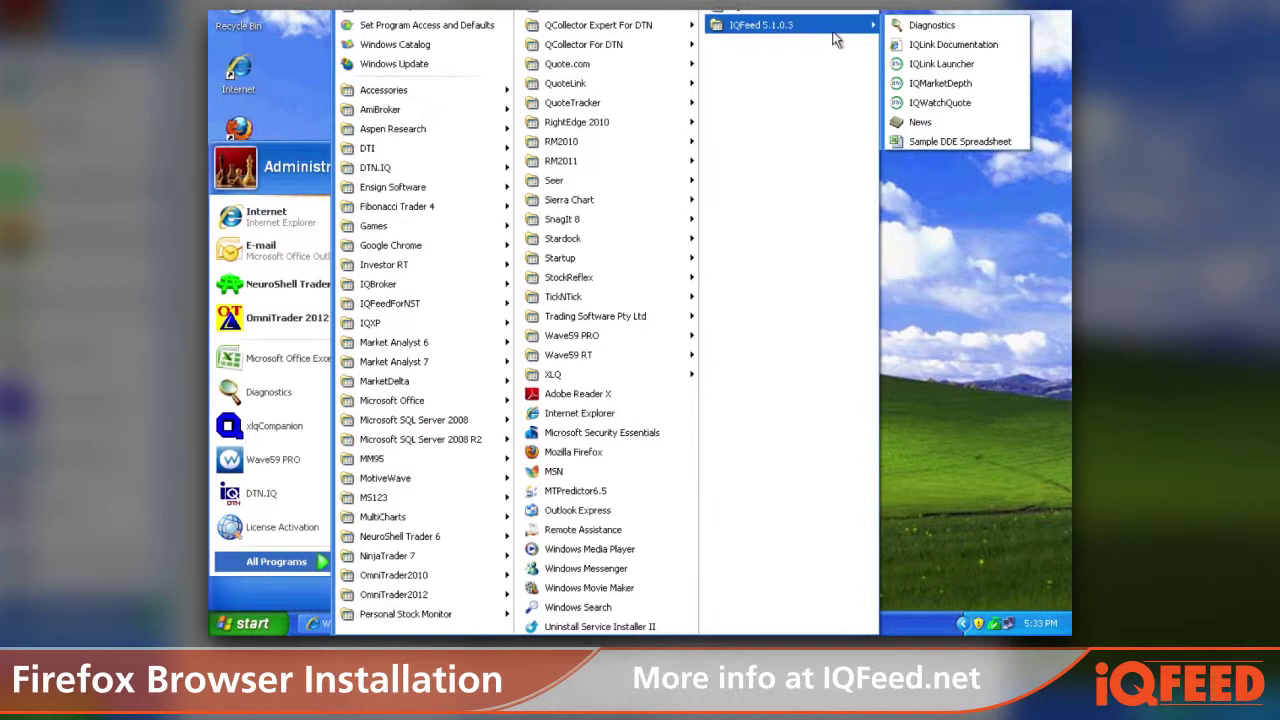
pyautogui.click(912, 30)
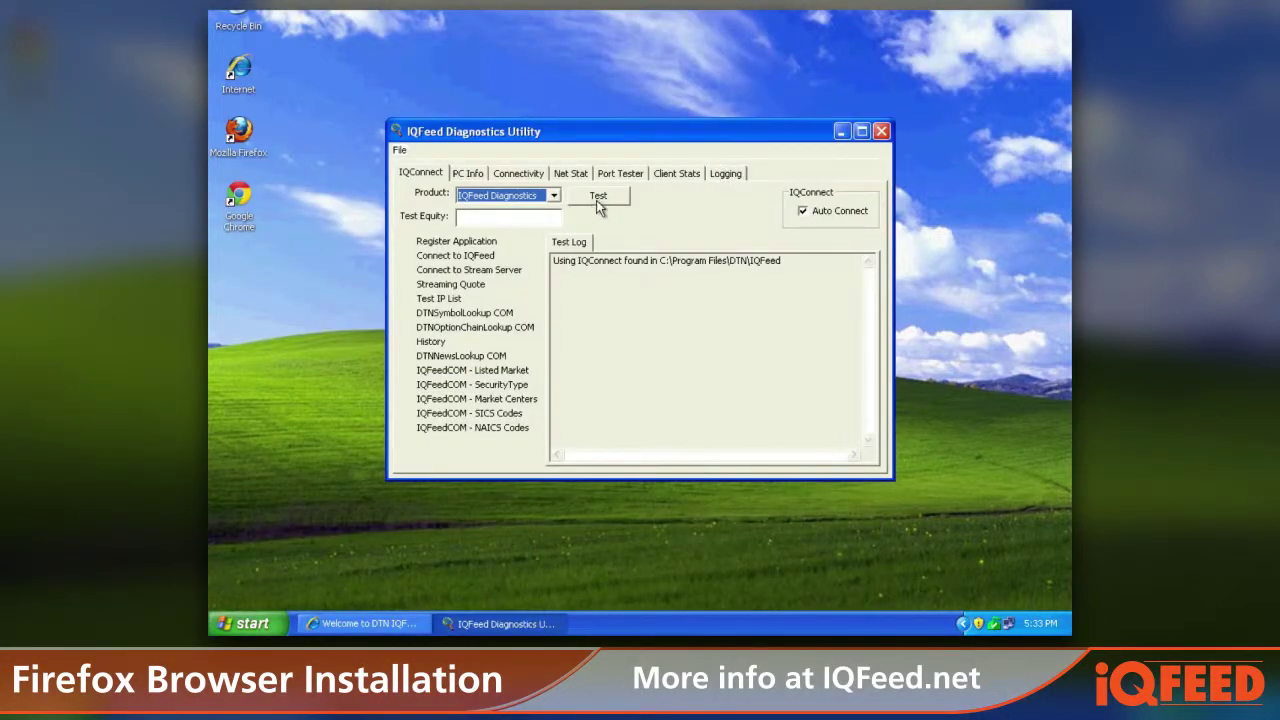
# Step: Run the IQConnect diagnostic test so every check passes with successful server connections
pyautogui.click(597, 199)
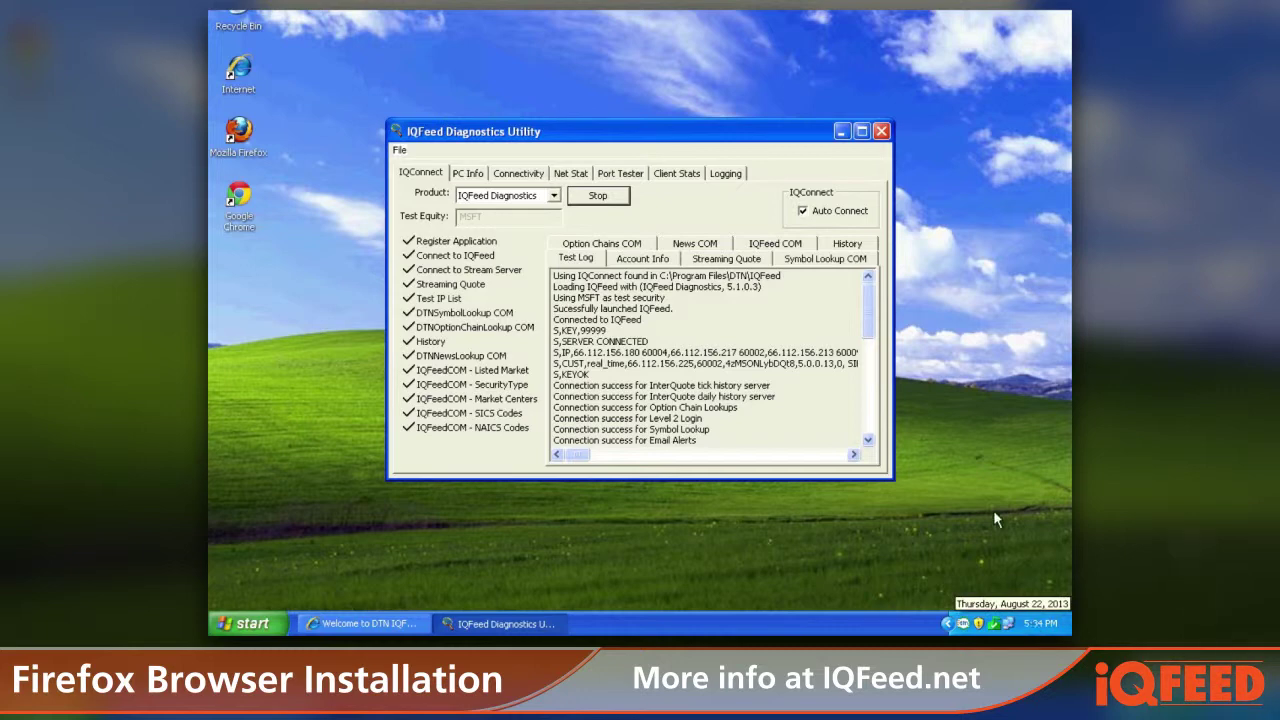
# Step: Close the IQFeed Diagnostics Utility window
pyautogui.click(879, 134)
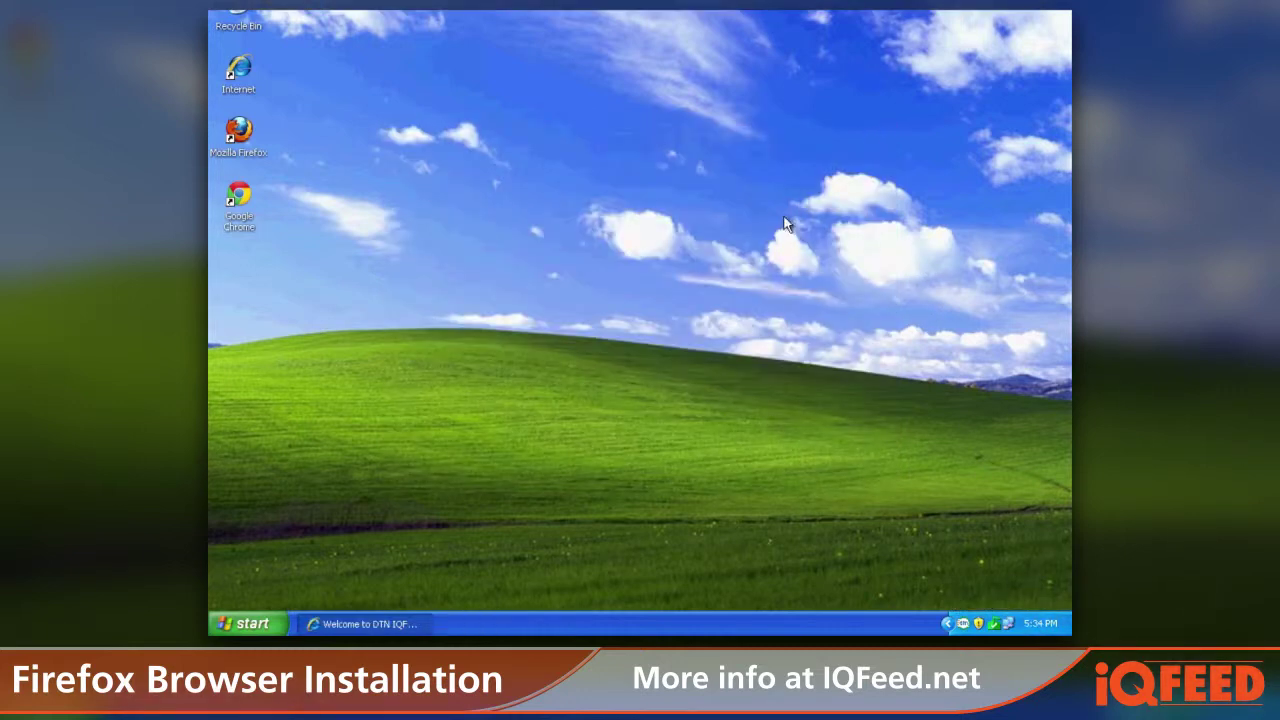